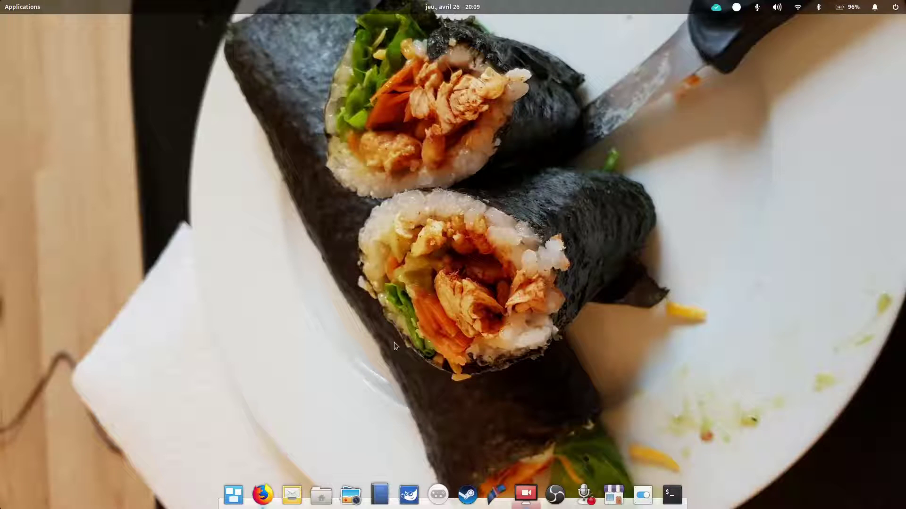
Step: Launch the Files file manager from the dock
click(321, 495)
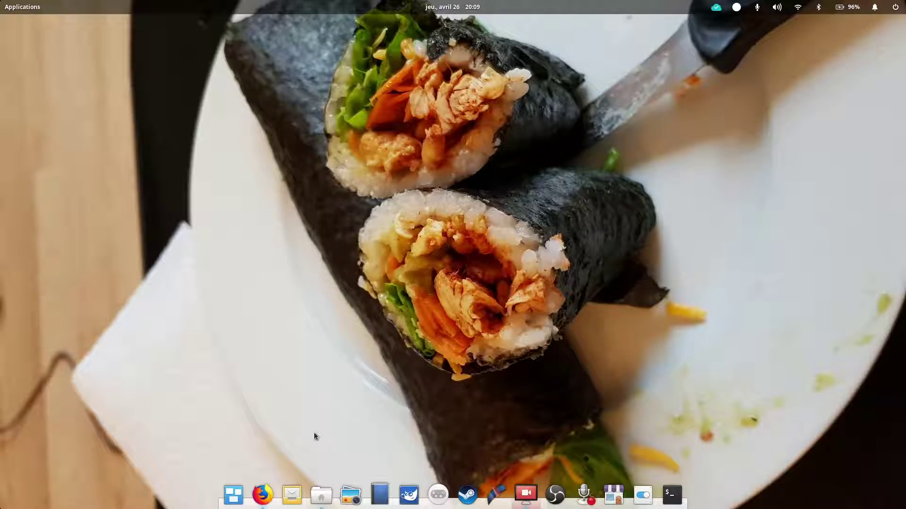
Step: Show the Home folder contents and move the Files window across the desktop
click(223, 120)
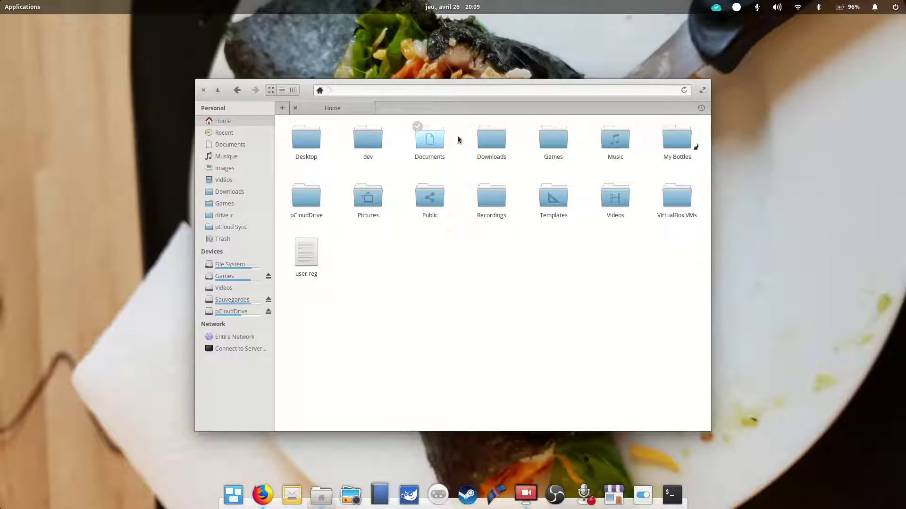
mouse_move(467, 97)
mouse_down()
mouse_move(529, 115)
mouse_move(479, 44)
mouse_move(435, 108)
mouse_move(404, 77)
mouse_move(572, 77)
mouse_move(348, 77)
mouse_move(491, 78)
mouse_move(389, 83)
mouse_up()
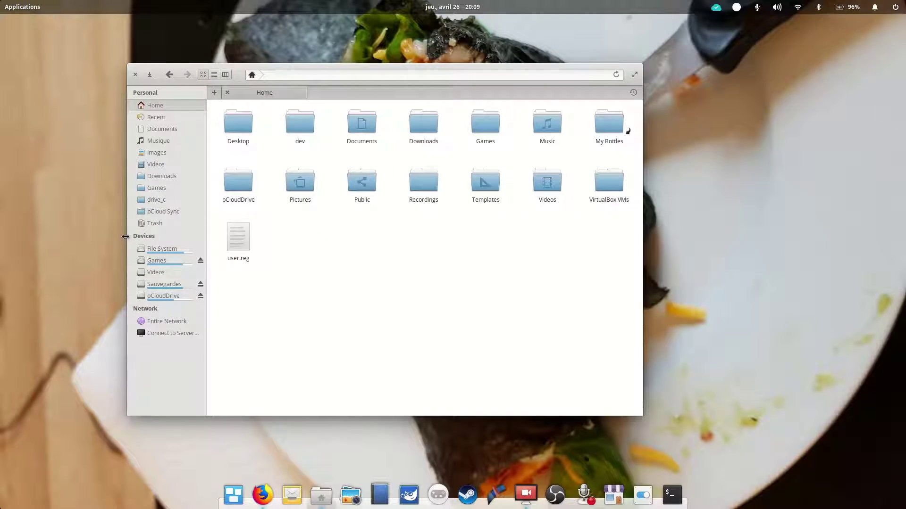
Step: Switch to Firefox, start a new tab, then quit the browser via the multitasking view
key(alt+Tab)
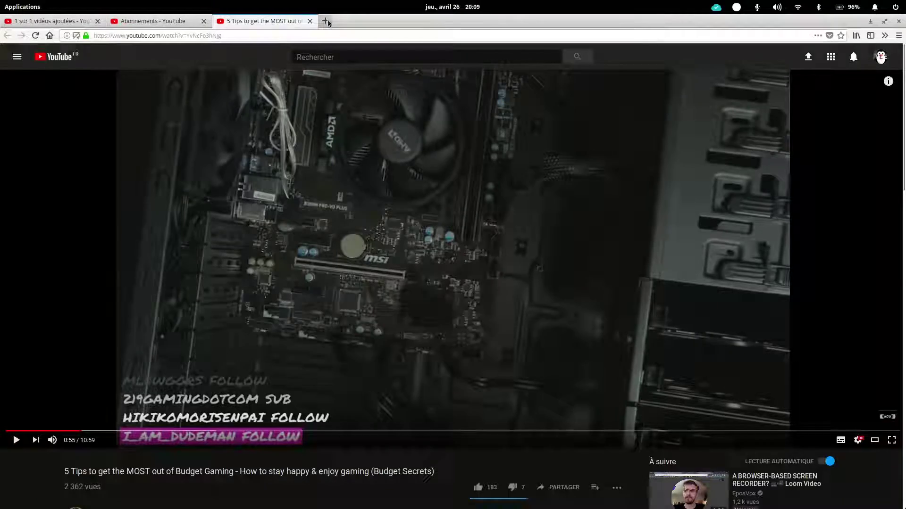
key(ctrl+t)
scroll(731, 248, down, 5)
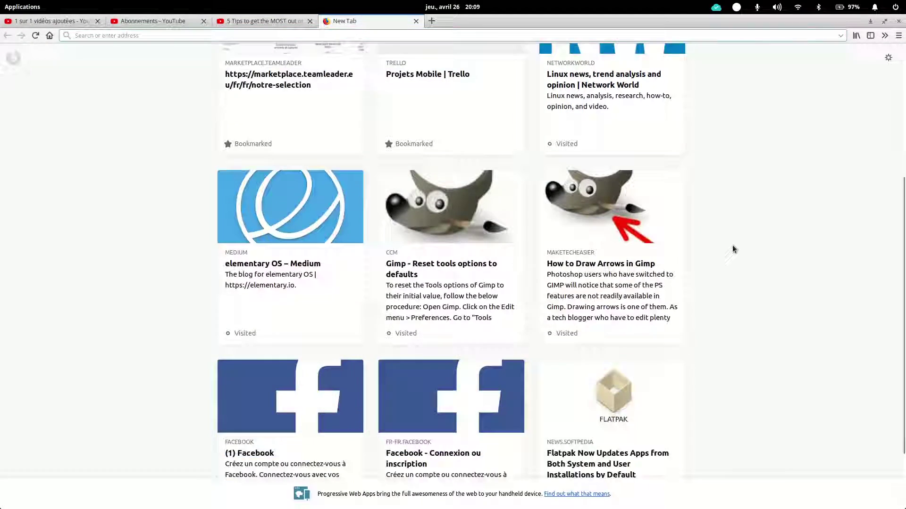
scroll(733, 244, up, 2)
scroll(733, 244, down, 3)
scroll(736, 246, up, 3)
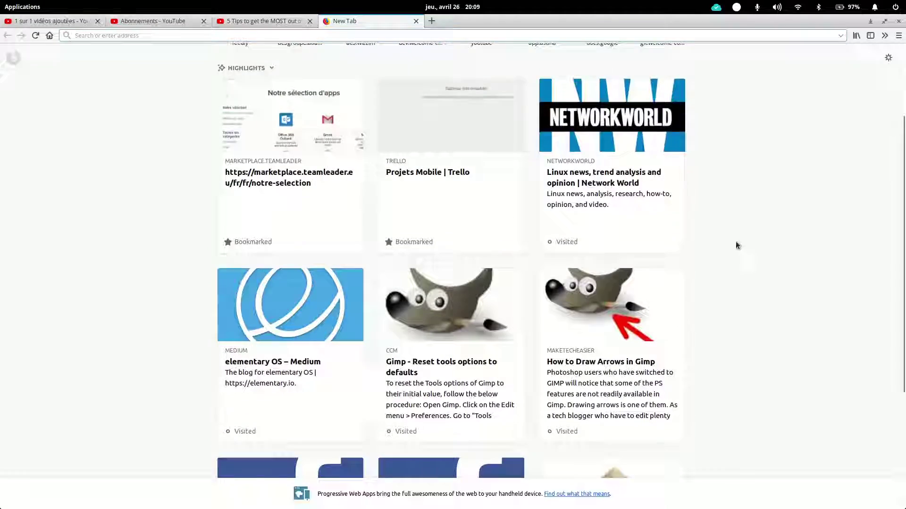
scroll(735, 242, down, 5)
scroll(735, 239, up, 6)
scroll(733, 237, up, 2)
scroll(734, 240, down, 5)
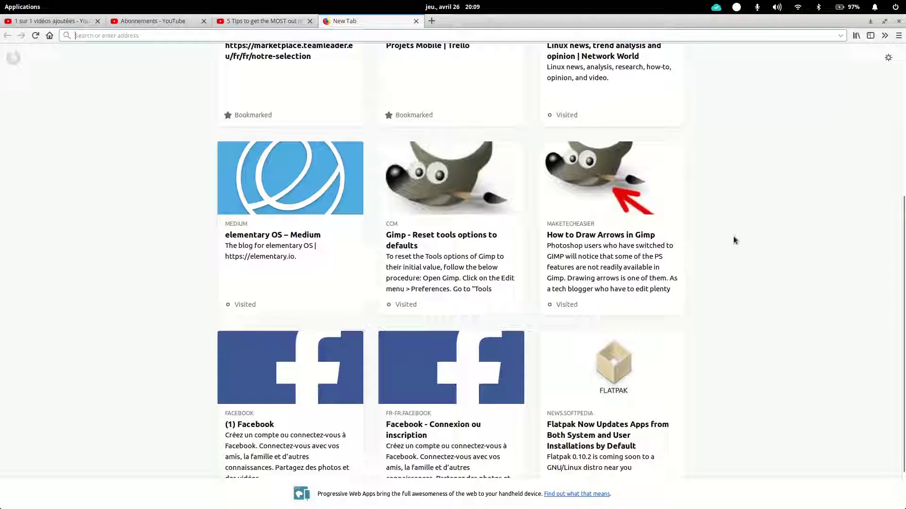
scroll(733, 235, down, 1)
scroll(733, 235, up, 3)
scroll(732, 233, up, 3)
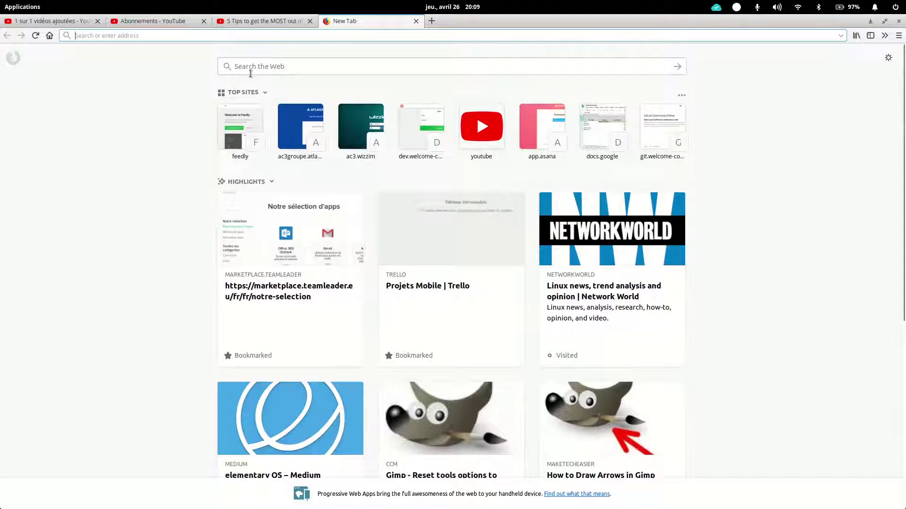
key(super+Down)
click(497, 153)
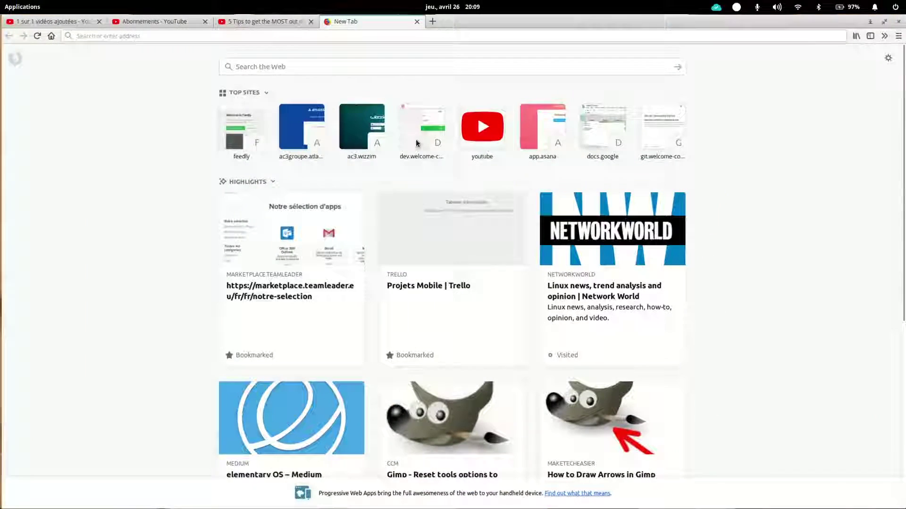
key(ctrl+q)
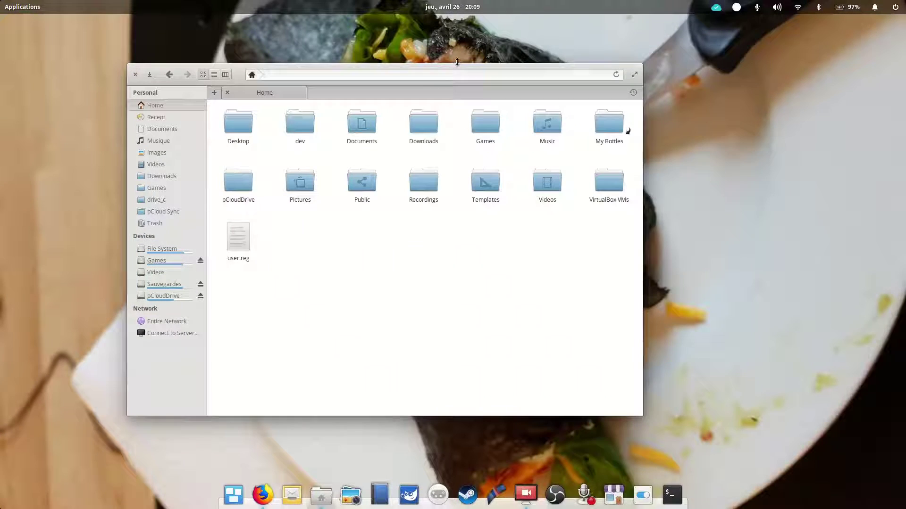
Step: Reposition the remaining Files window on the desktop
drag(436, 80, 498, 85)
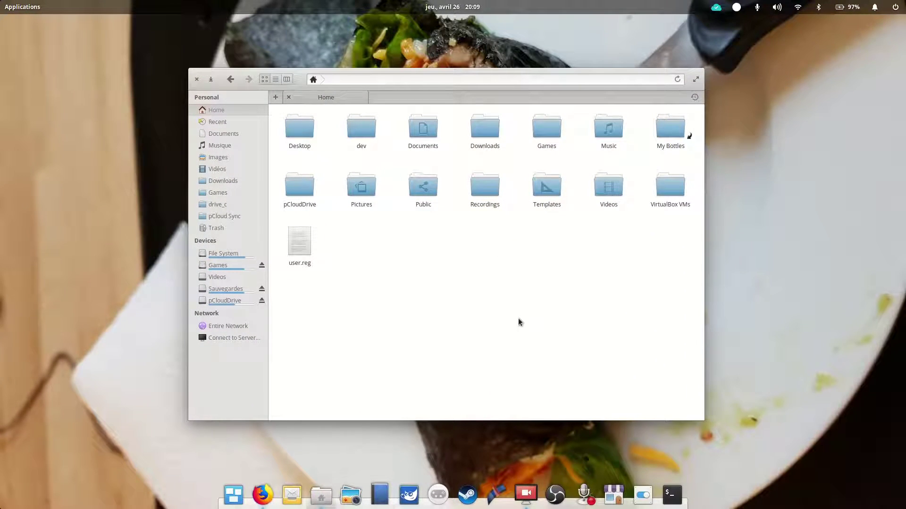
drag(462, 93, 456, 98)
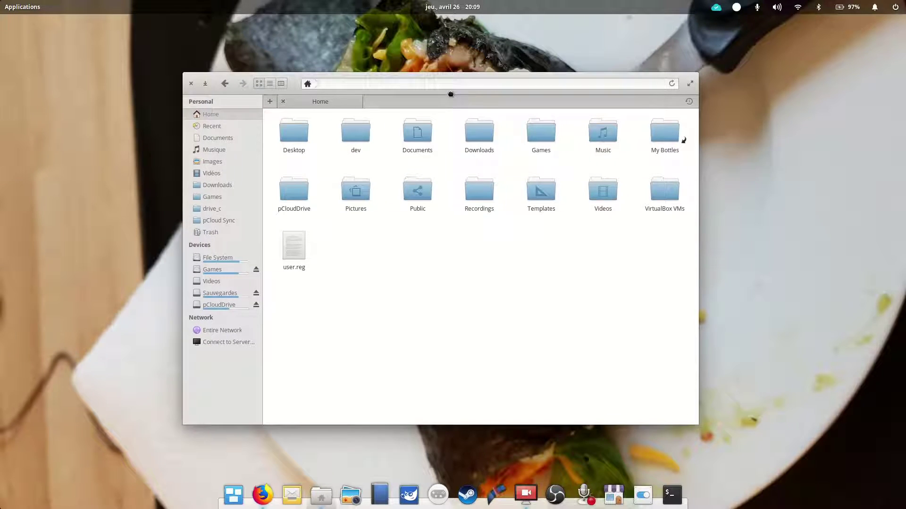
Step: Launch a Terminal from the dock and maximize it to fill the screen
click(671, 493)
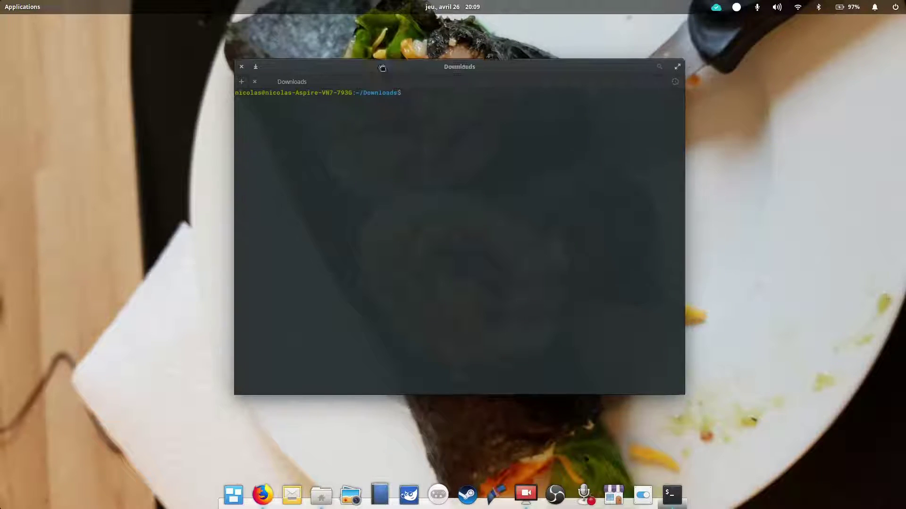
drag(382, 68, 369, 14)
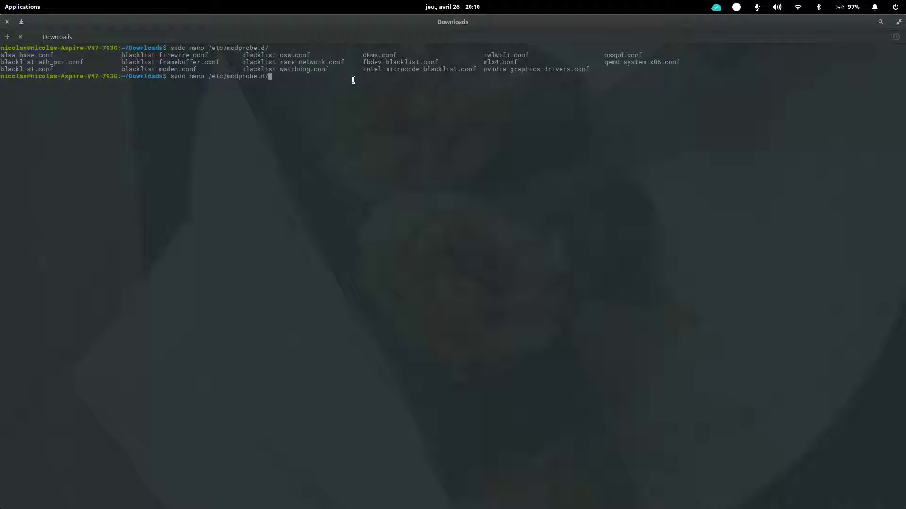
text(nvi)
Step: Select the nvidia-graphics-drivers.conf name in the /etc/modprobe.d listing for the sudo nano command
drag(484, 69, 590, 68)
click(405, 76)
Step: Run sudo nano on the config, submit the password and move to the options line
key(Return)
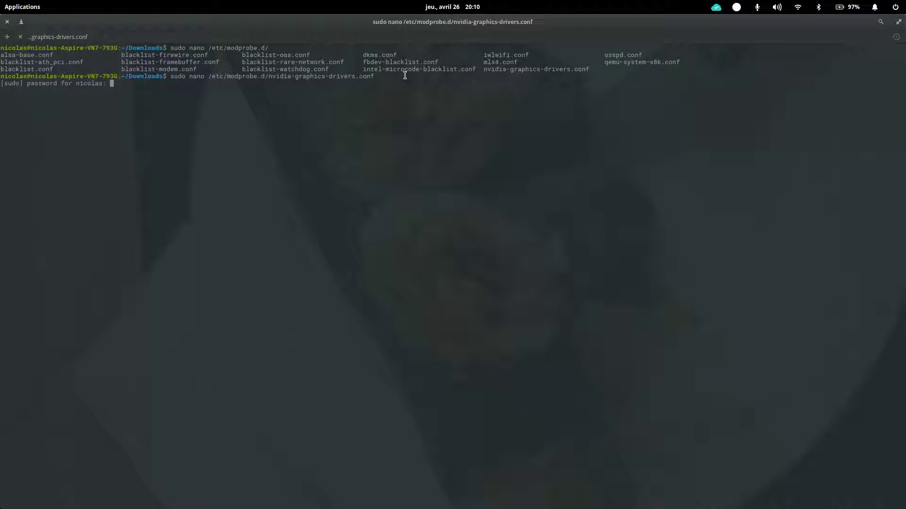
text(****)
text(******)
key(Return)
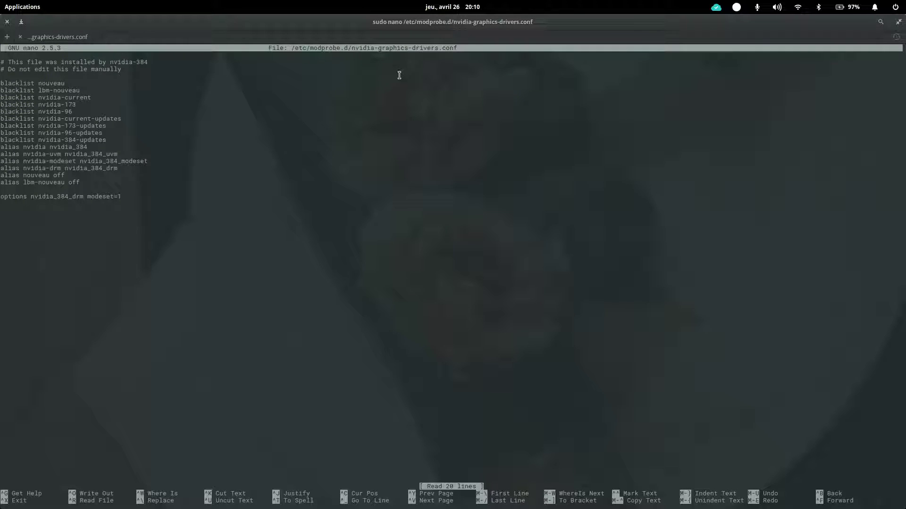
key(Down)
key(Down)
key(Down)
key(Down)
key(Down)
key(Up)
Step: Change the options line to modeset=1 and bring up nano's save prompt
key(End)
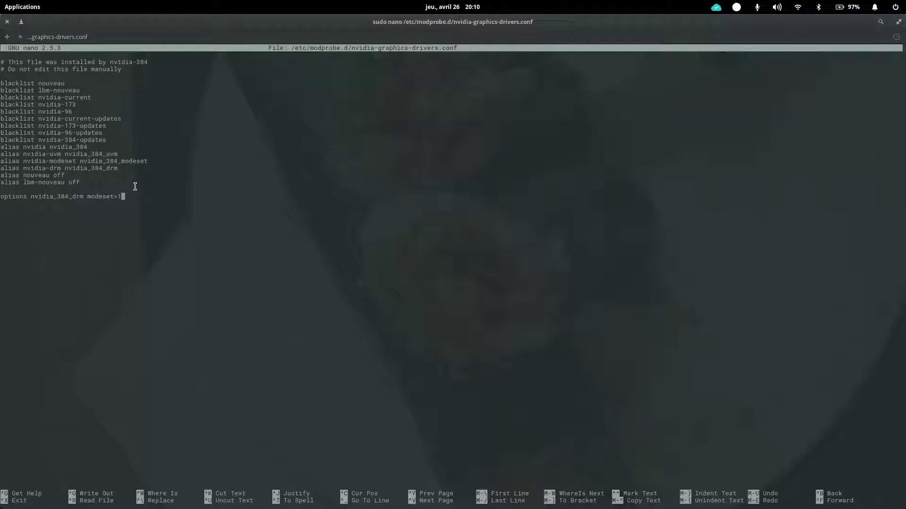
key(BackSpace)
text(0)
key(Down)
text(1)
key(ctrl+o)
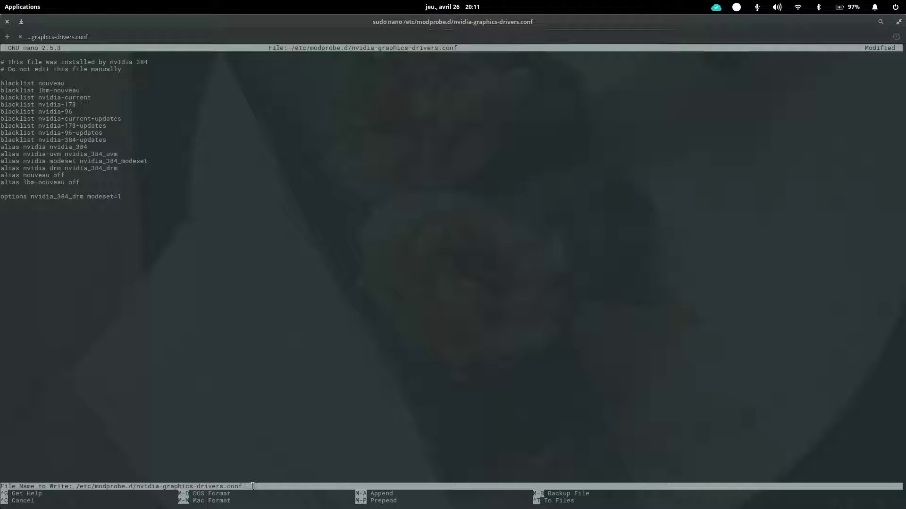
Step: Write nvidia-graphics-drivers.conf (20 lines) and exit nano to the shell prompt
key(Return)
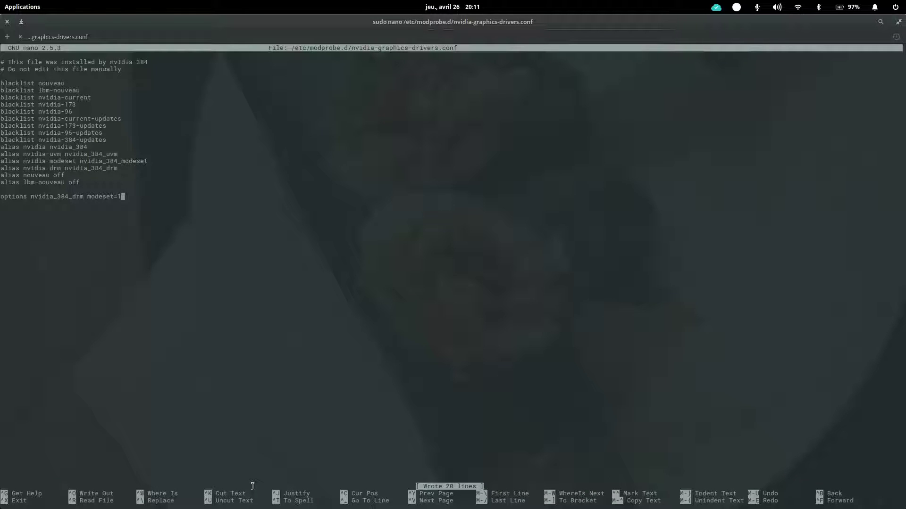
key(ctrl+x)
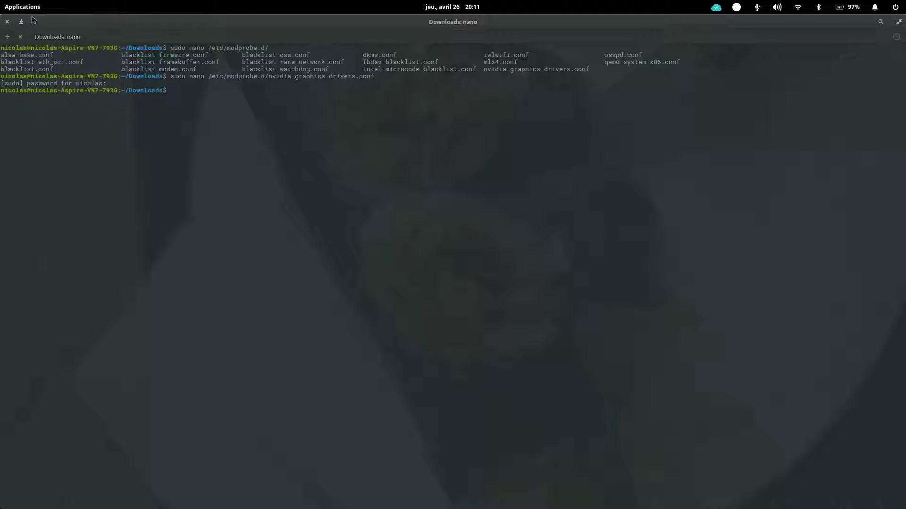
Step: Restore the terminal to a smaller window and settle it lower right on the desktop
mouse_move(493, 25)
mouse_down()
mouse_move(636, 105)
mouse_move(186, 78)
mouse_up()
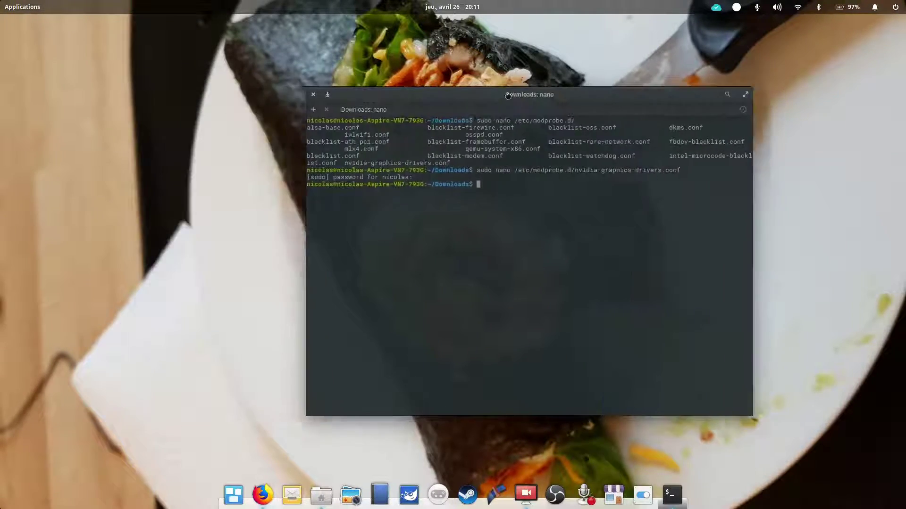
mouse_move(186, 78)
mouse_down()
mouse_move(438, 103)
mouse_move(271, 110)
mouse_move(419, 124)
mouse_move(302, 50)
mouse_up()
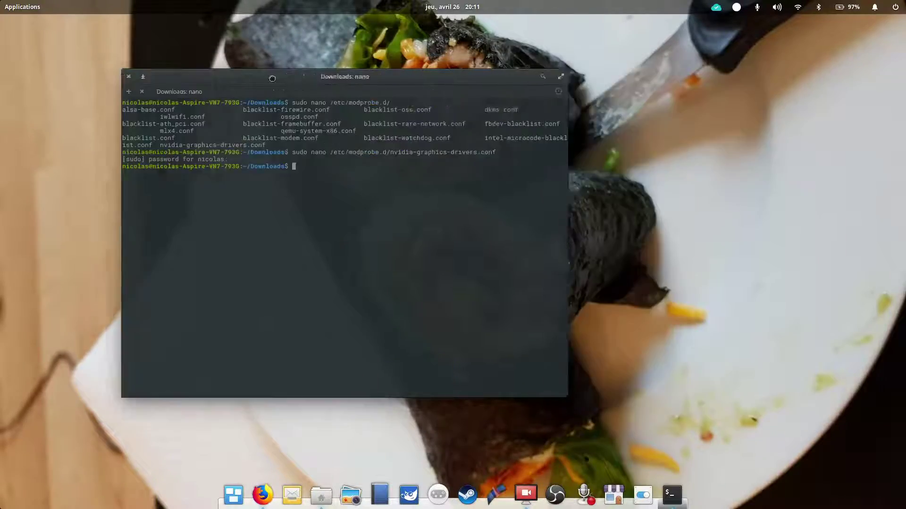
mouse_move(302, 50)
mouse_down()
mouse_move(466, 84)
mouse_move(430, 86)
mouse_up()
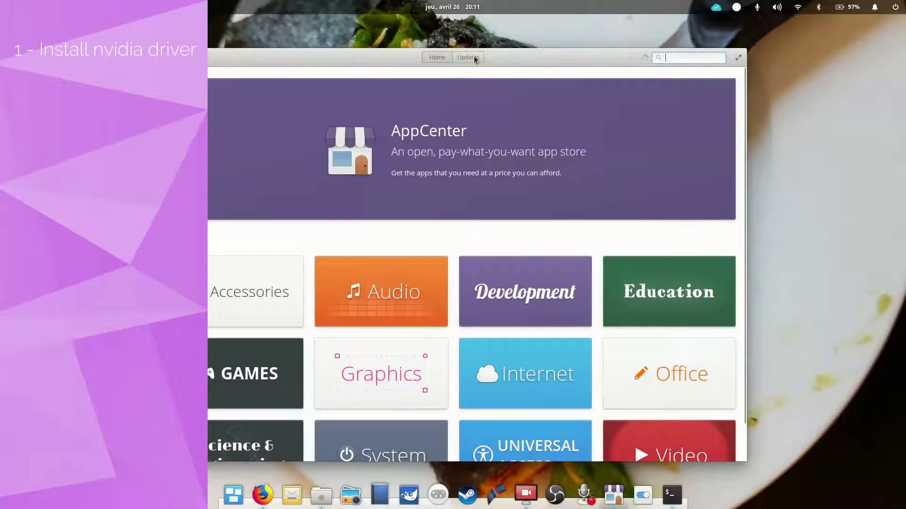
click(471, 57)
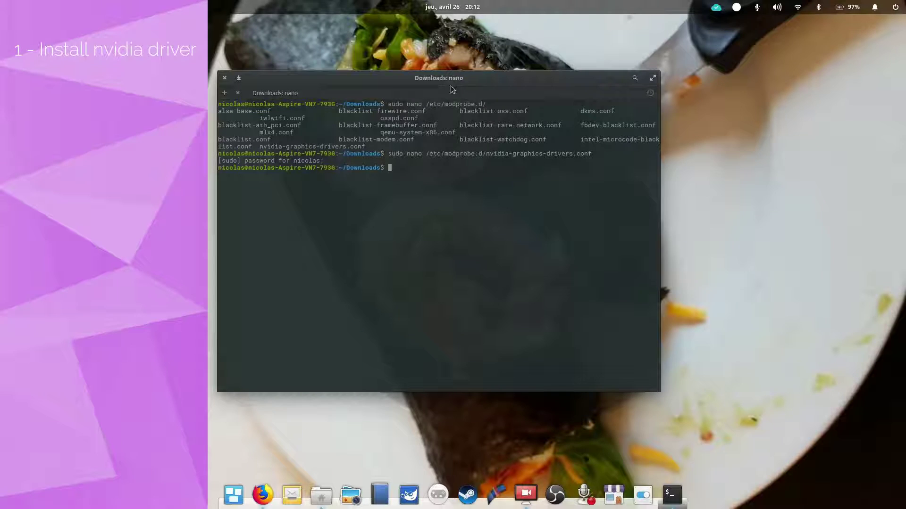
drag(388, 154, 592, 155)
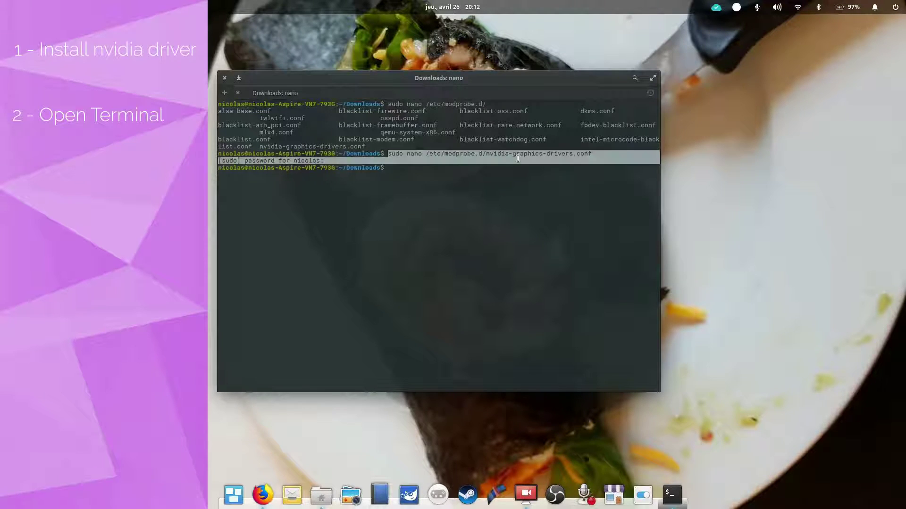
click(447, 178)
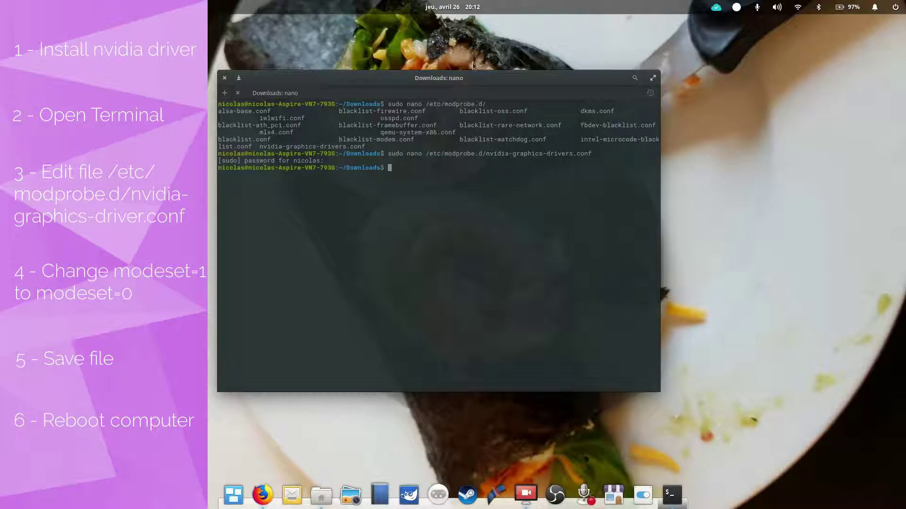
drag(449, 77, 451, 89)
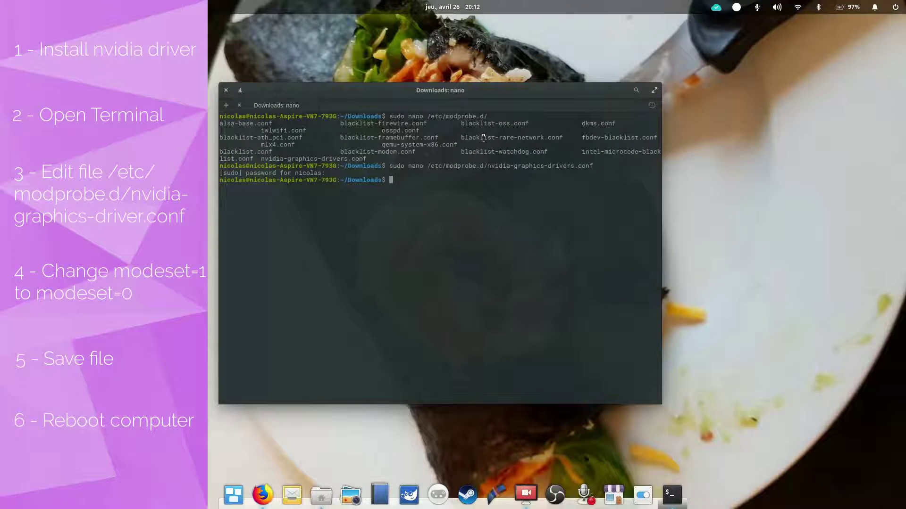